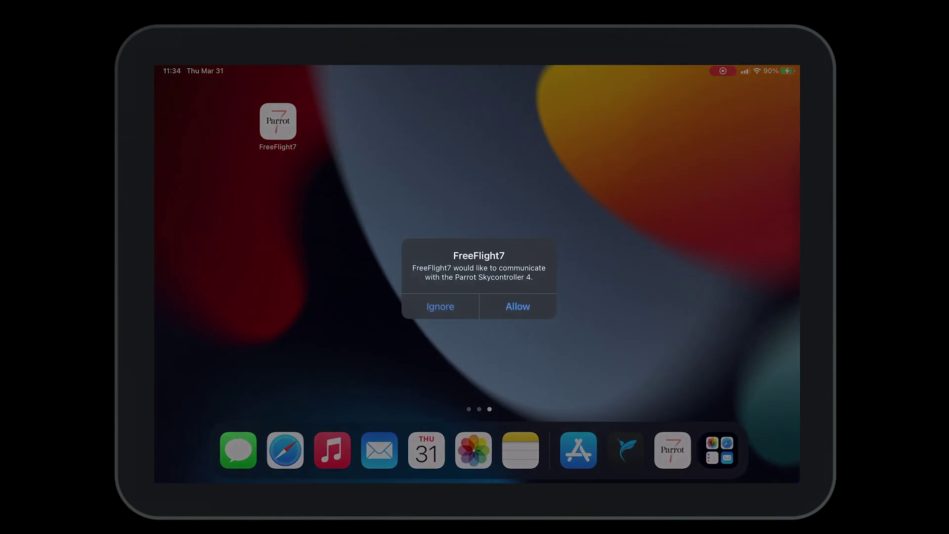
# Allow FreeFlight 7 to communicate with the Skycontroller 4 and load the live flight view.
pyautogui.click(517, 307)
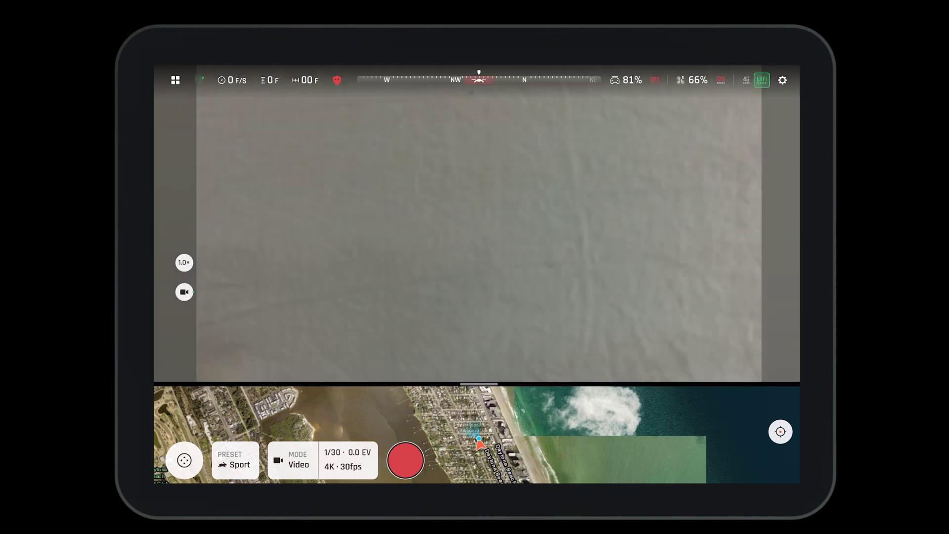
# Go from the flight view to the home dashboard and open the Parrot Drones user profile.
pyautogui.click(176, 80)
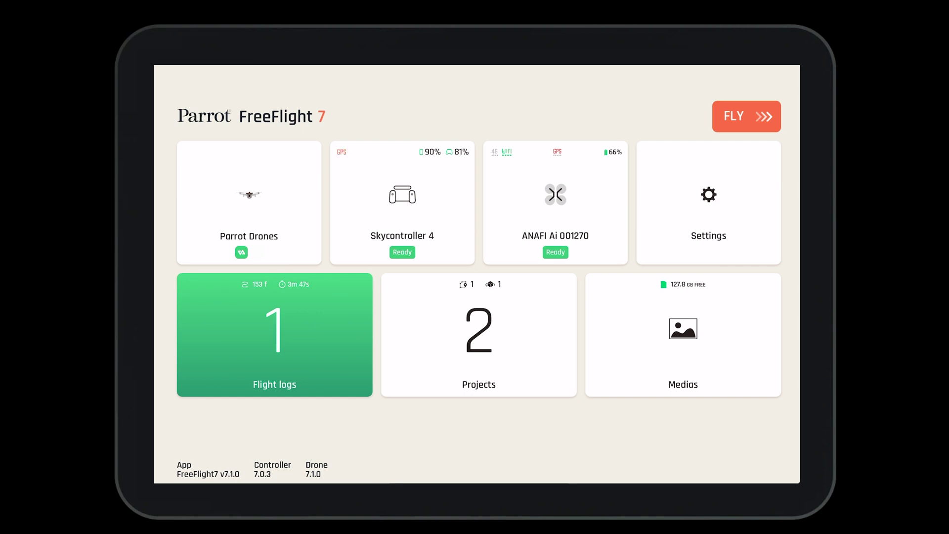
pyautogui.click(249, 202)
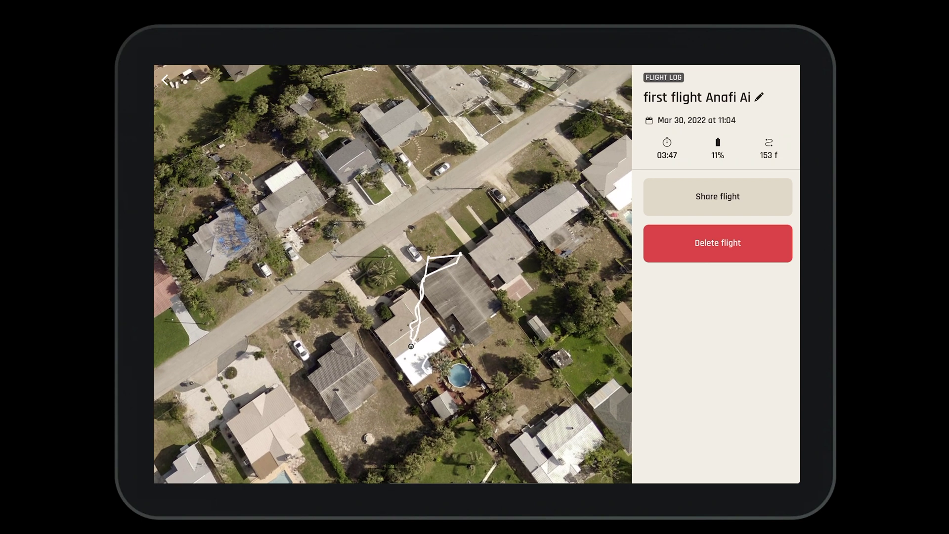
# Review sharing options for the 'first flight Anafi Ai' log, then show the executed projects.
pyautogui.click(718, 197)
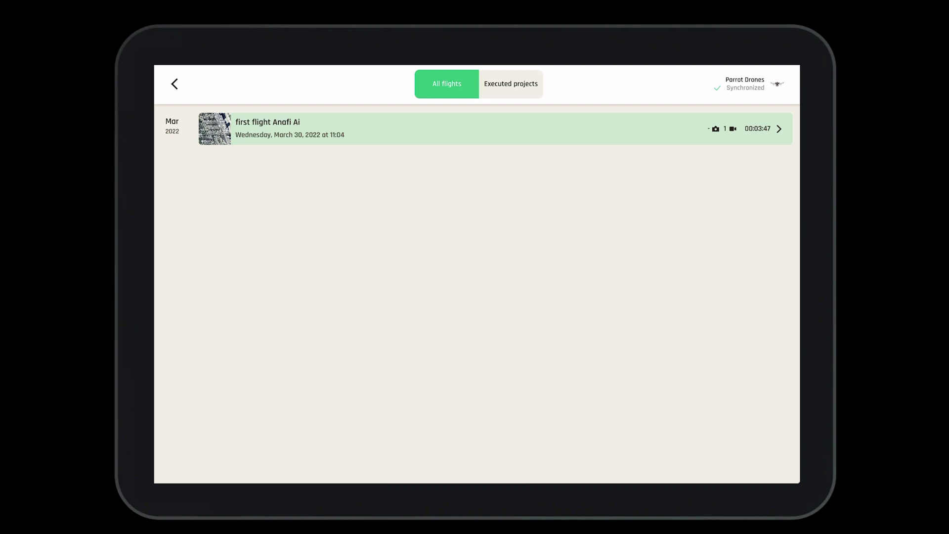
pyautogui.click(511, 83)
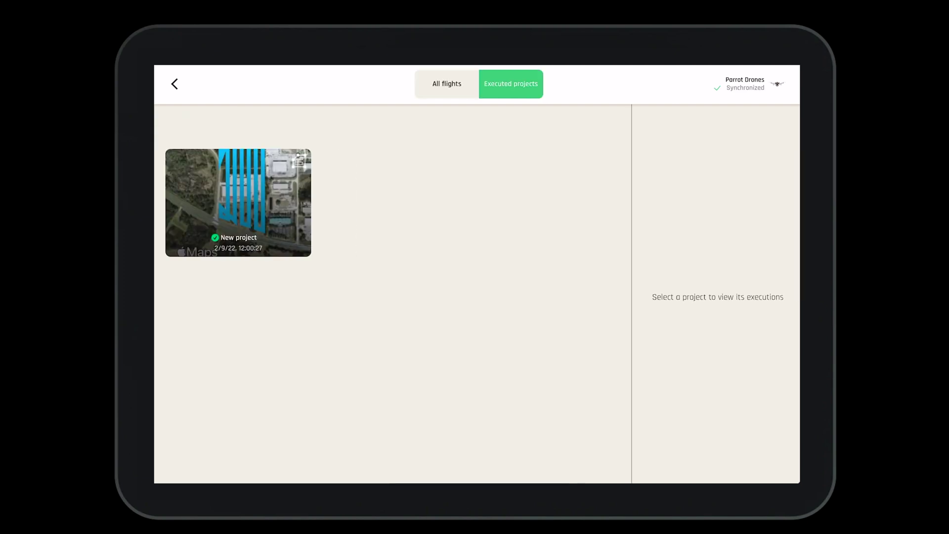
# Open New project's executions and view the completed execution's flight path.
pyautogui.click(238, 202)
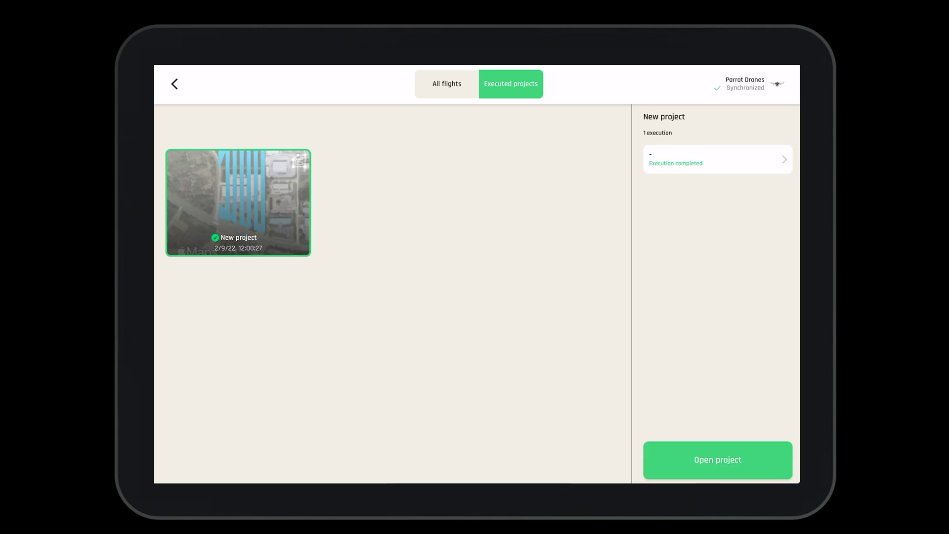
pyautogui.click(717, 159)
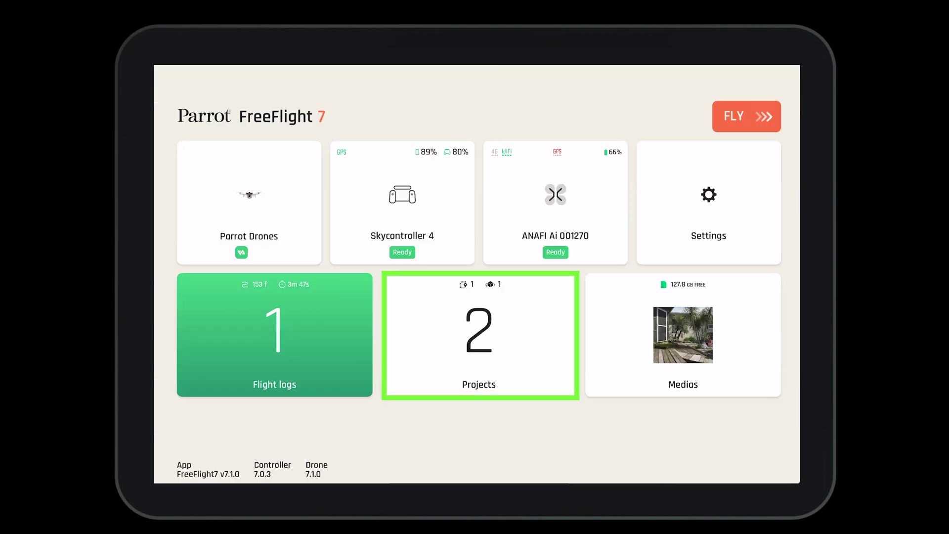
# Open the dashboard's Projects list showing the flight plan New project (3).
pyautogui.click(479, 334)
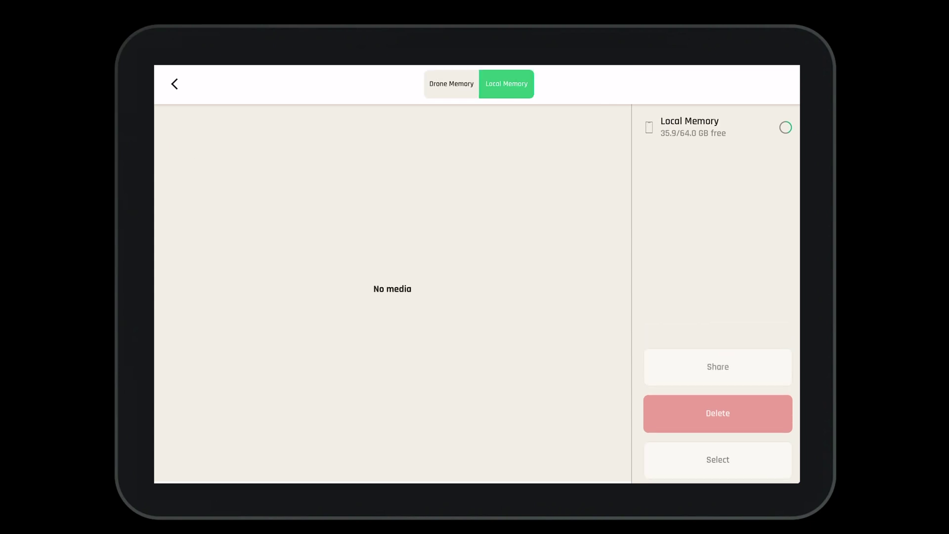
# Switch the media gallery to Drone Memory to see the one video on the SD card.
pyautogui.click(451, 84)
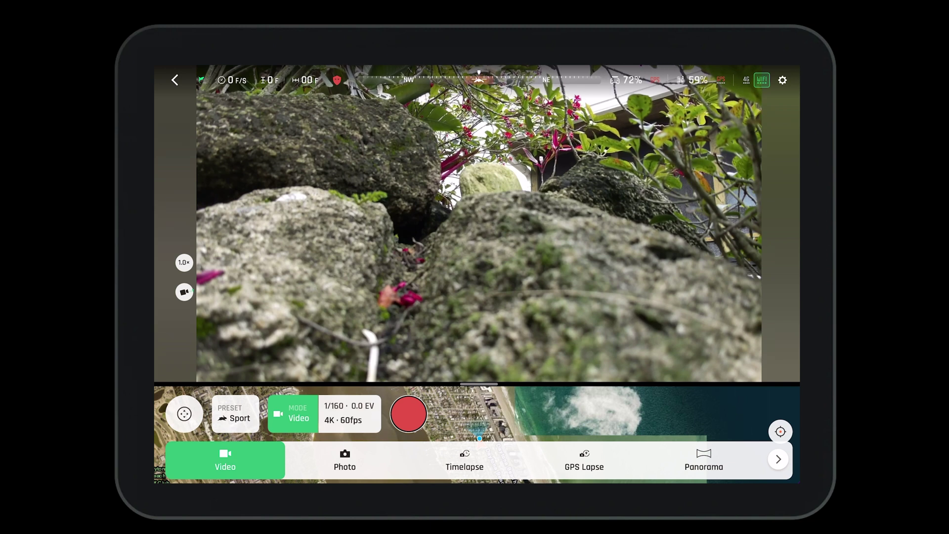
# Browse the Bracketing and Burst modes, HDR options, and 4K resolution and 60 fps choices.
pyautogui.click(779, 458)
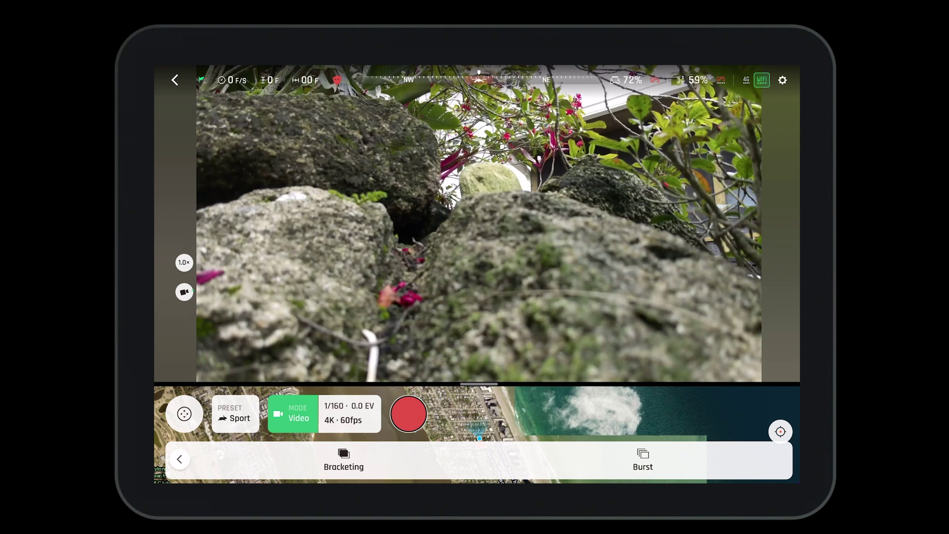
pyautogui.click(350, 412)
pyautogui.click(365, 467)
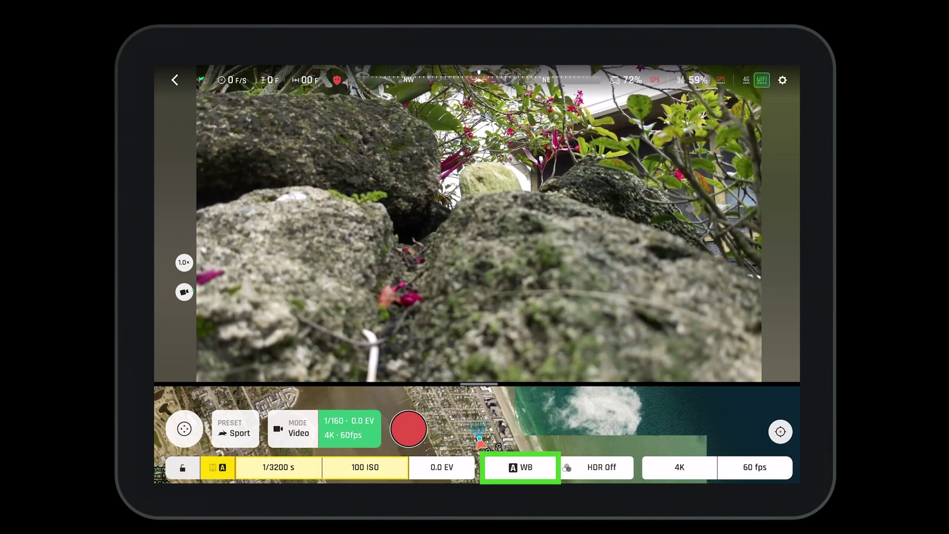
pyautogui.click(599, 467)
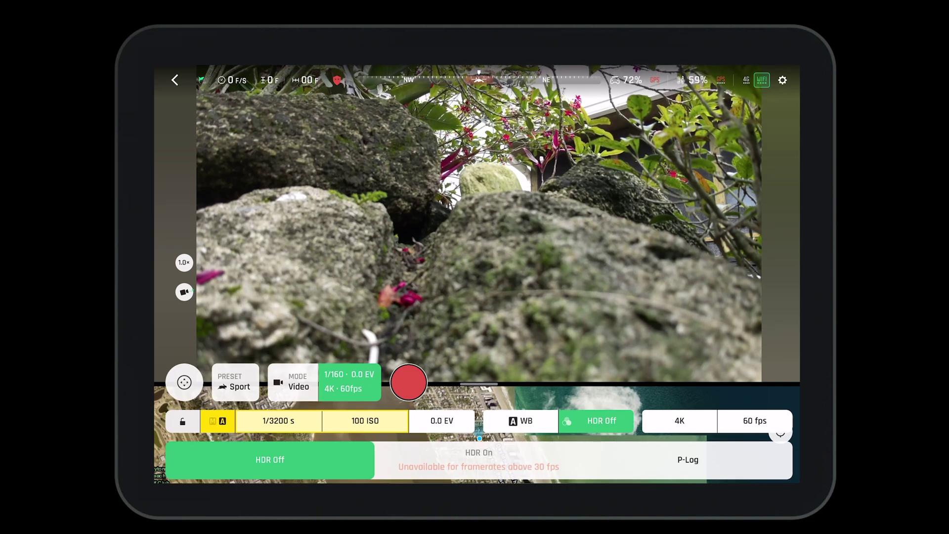
pyautogui.click(680, 420)
pyautogui.click(755, 421)
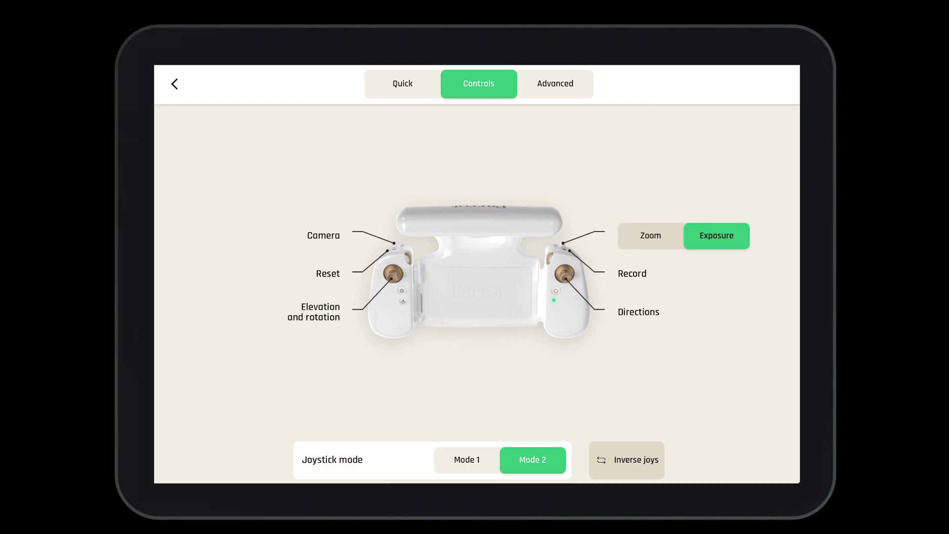
# Assign the controller to Zoom, try joystick Mode 1, return to Mode 2, and toggle Inverse joys.
pyautogui.click(650, 236)
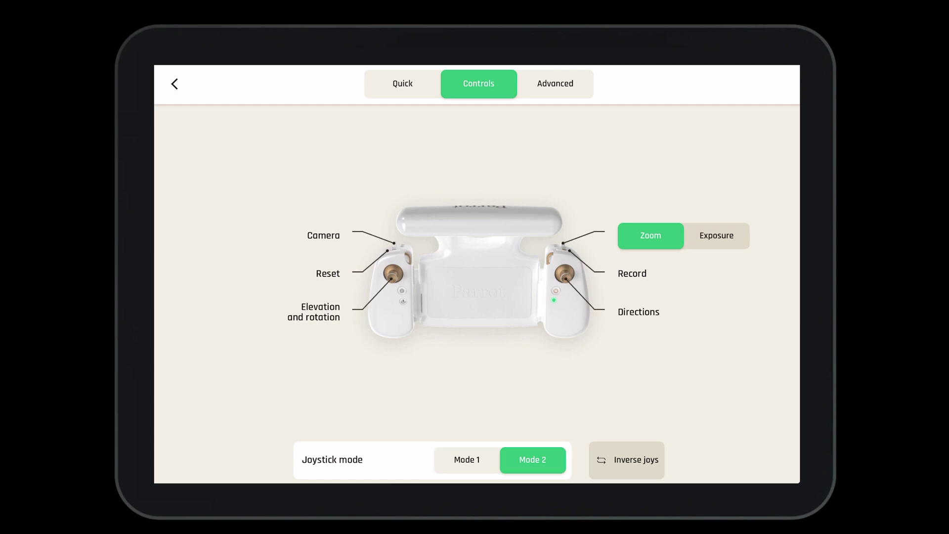
pyautogui.click(467, 459)
pyautogui.click(532, 460)
pyautogui.click(626, 460)
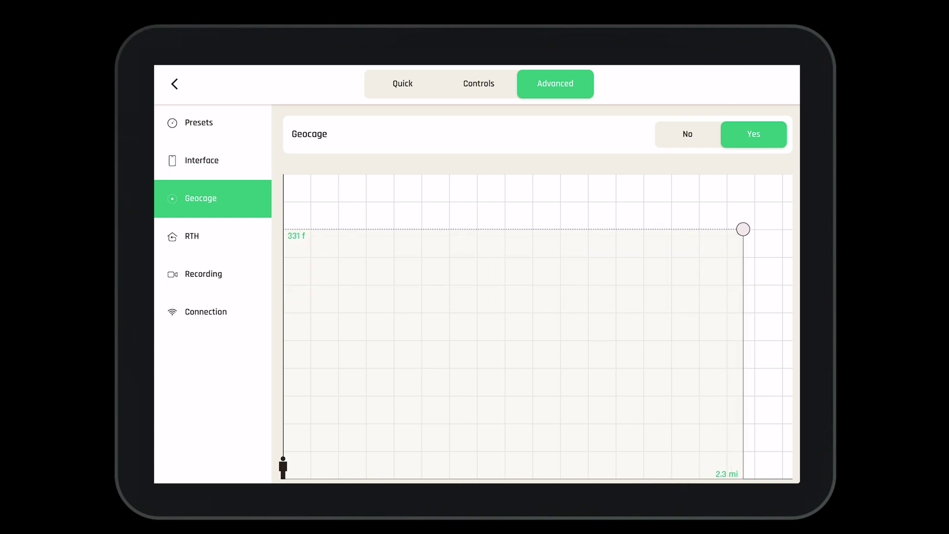
# With Geocage on at 331 f height and 2.3 mi distance, move on to the RTH settings.
pyautogui.click(191, 236)
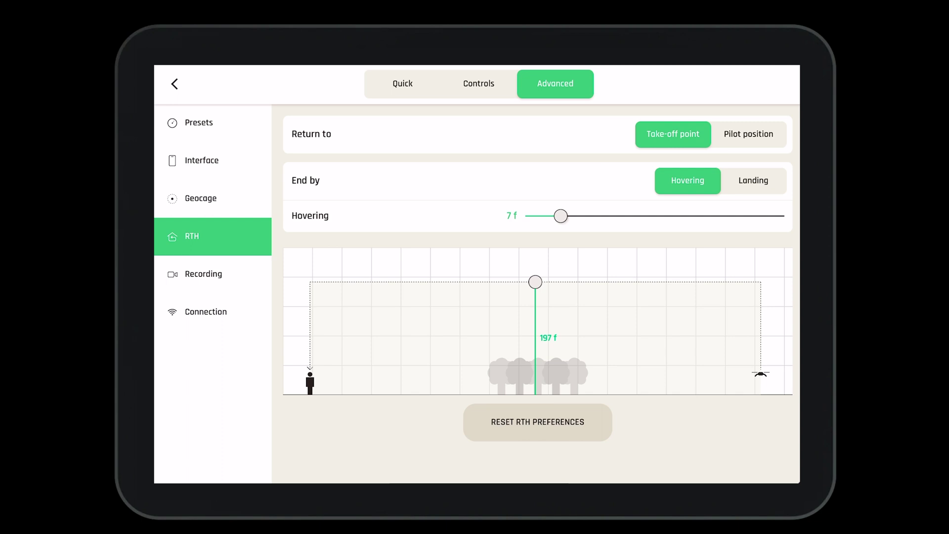
# Set RTH to return to the take-off point, end by hovering, and lower its altitude slightly.
pyautogui.click(748, 134)
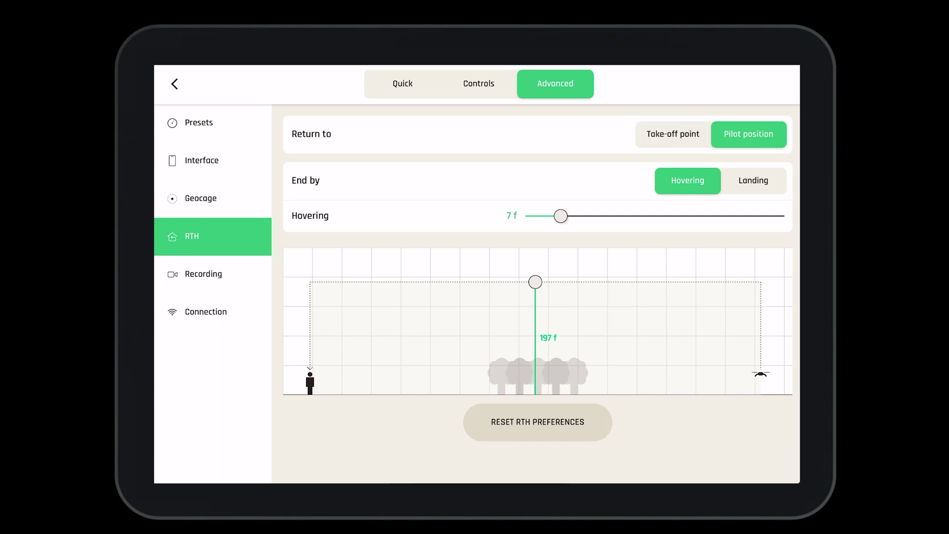
pyautogui.click(672, 134)
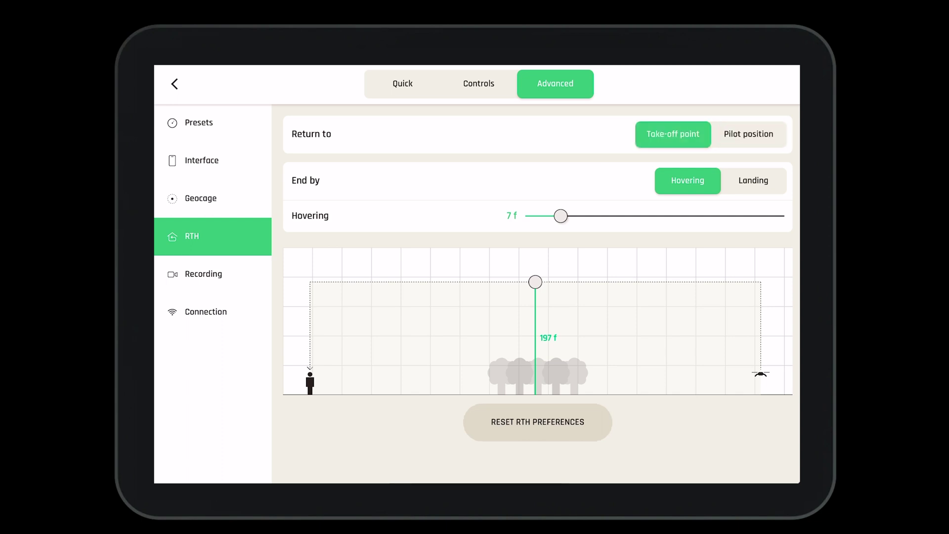
pyautogui.click(753, 180)
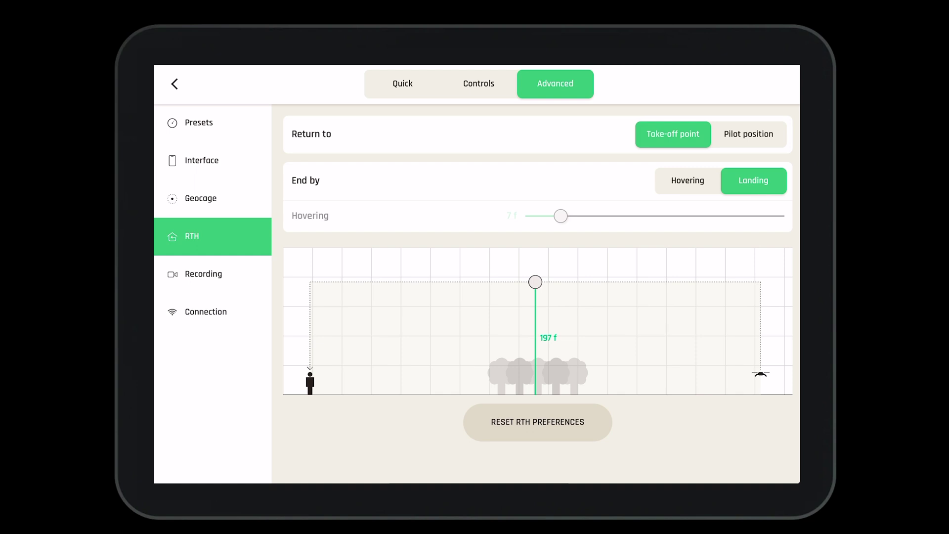
pyautogui.click(687, 181)
pyautogui.moveTo(561, 216)
pyautogui.mouseDown()
pyautogui.moveTo(668, 216)
pyautogui.moveTo(561, 216)
pyautogui.mouseUp()
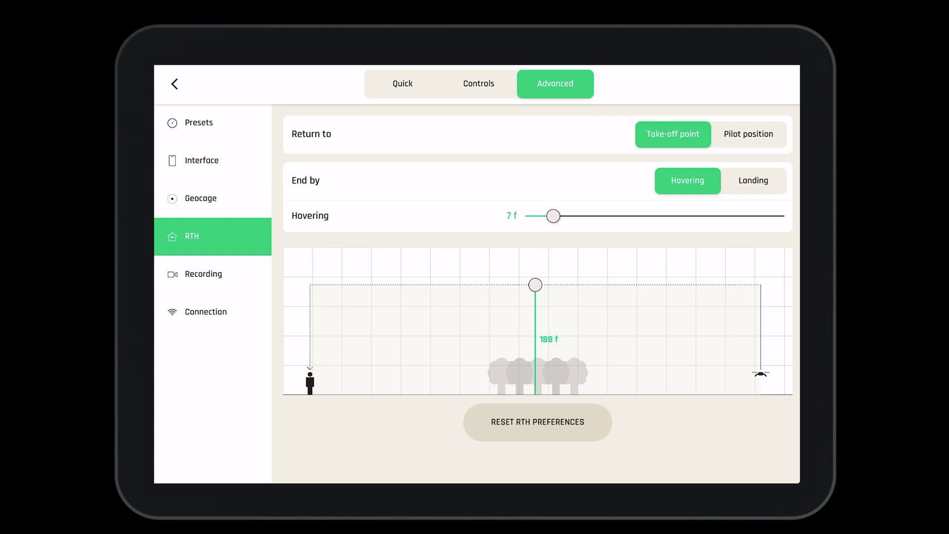
pyautogui.click(203, 274)
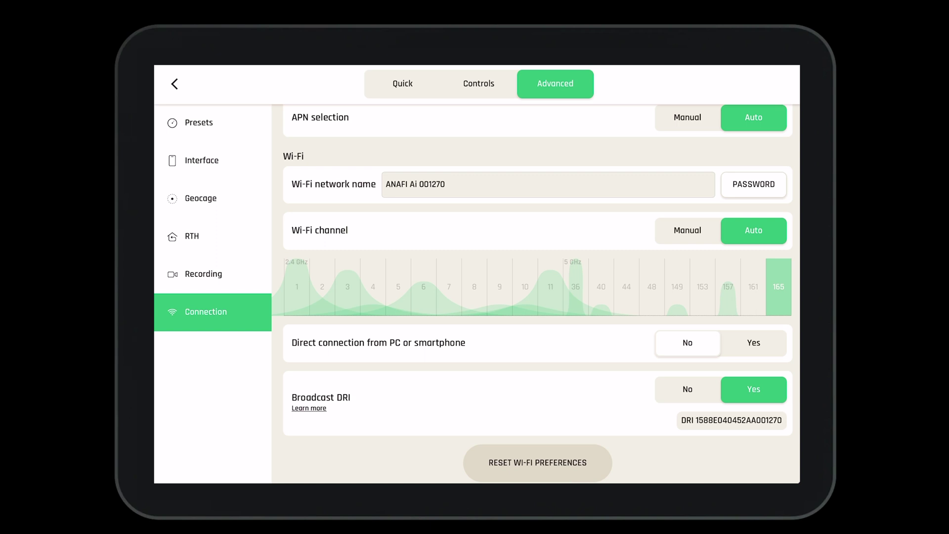
# Set Broadcast DRI to No on the Connection page.
pyautogui.click(688, 389)
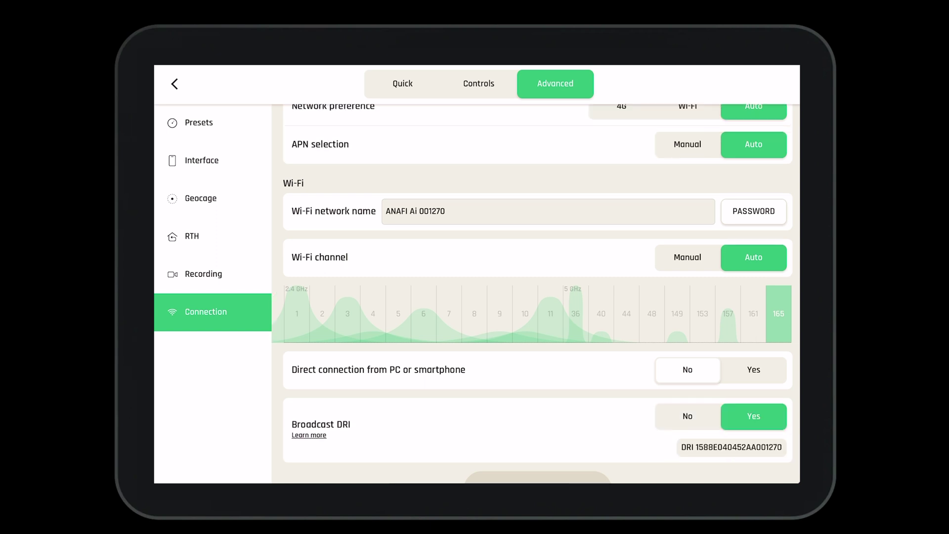